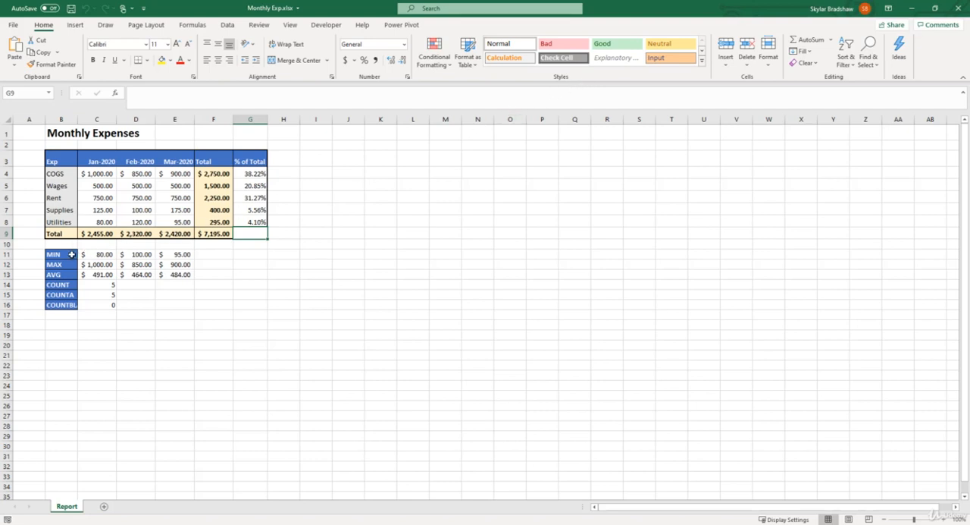
Clear only the formatting from the summary labels MIN through COUNTBLANK in B11:B16
{"action": "left_click", "coordinate": [70, 255]}
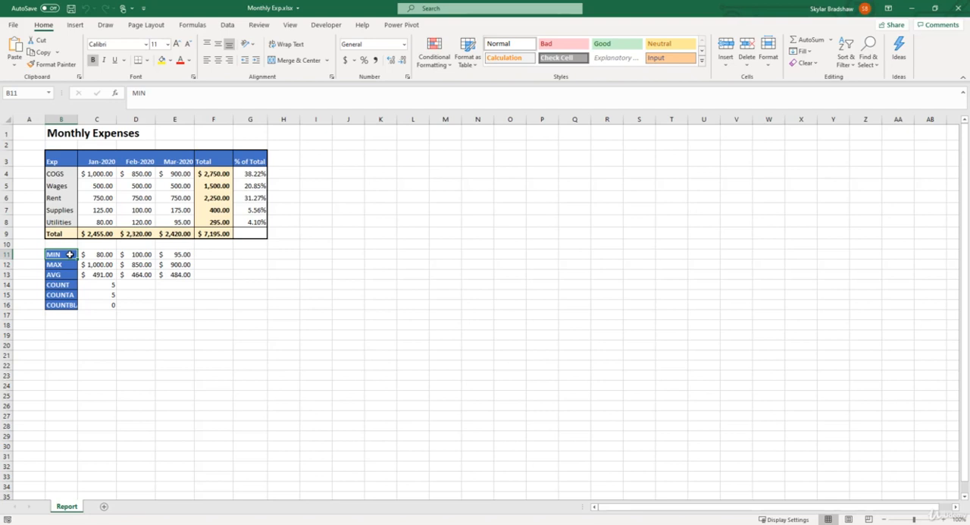
{"action": "left_click_drag", "start_coordinate": [70, 255], "coordinate": [66, 303]}
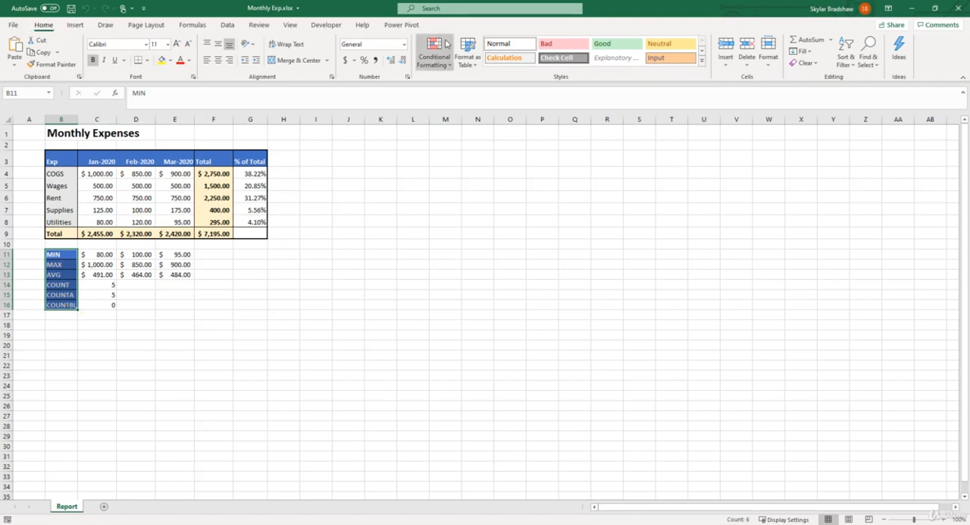
{"action": "left_click", "coordinate": [816, 66]}
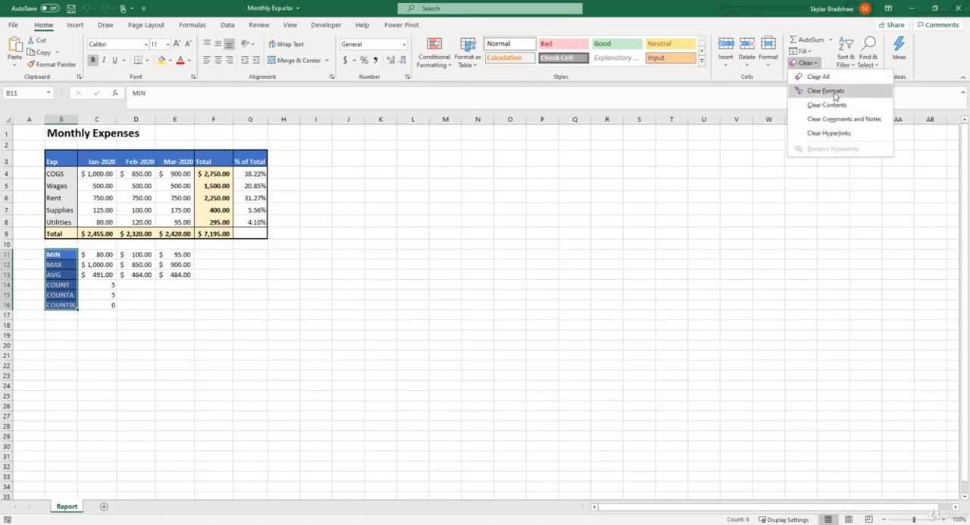
{"action": "left_click", "coordinate": [834, 94]}
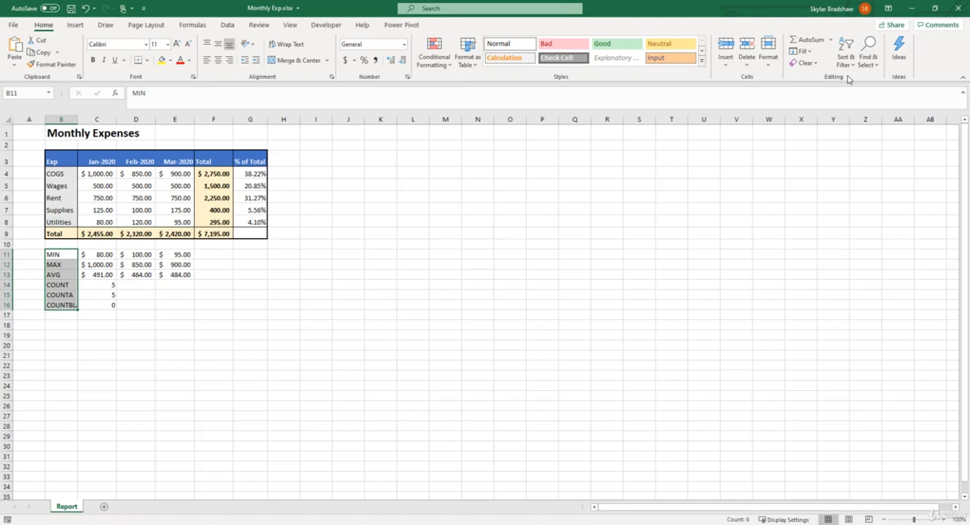
Format the MIN label in B11 with bold white text on the blue theme fill used by the table header
{"action": "left_click", "coordinate": [69, 254]}
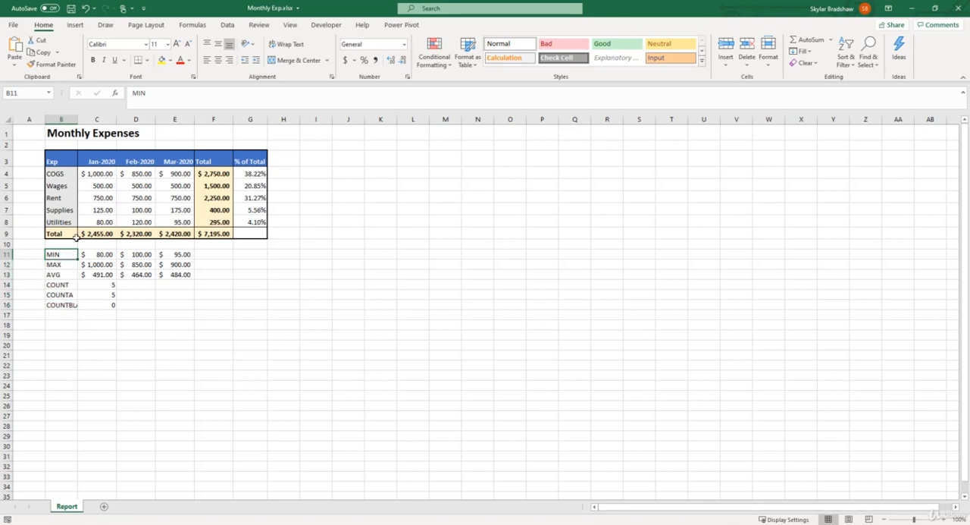
{"action": "left_click", "coordinate": [93, 61]}
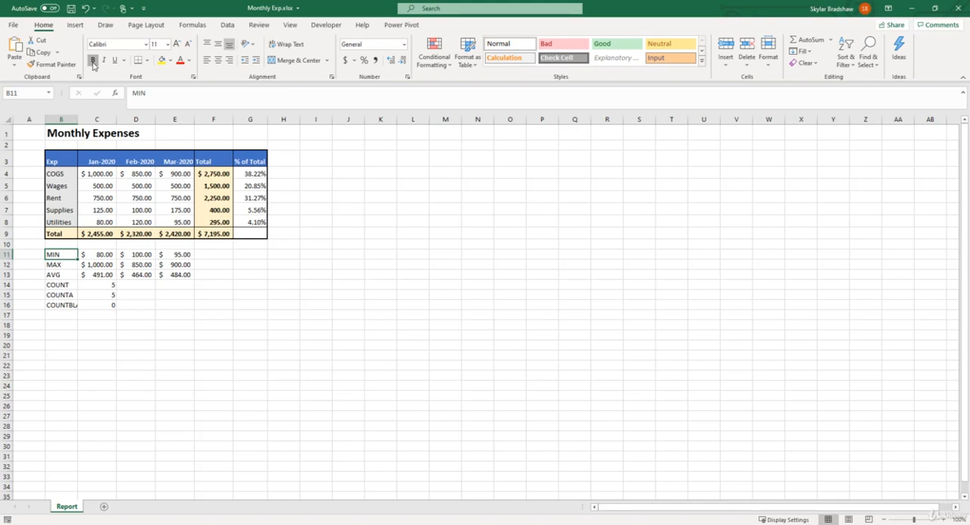
{"action": "left_click", "coordinate": [171, 60]}
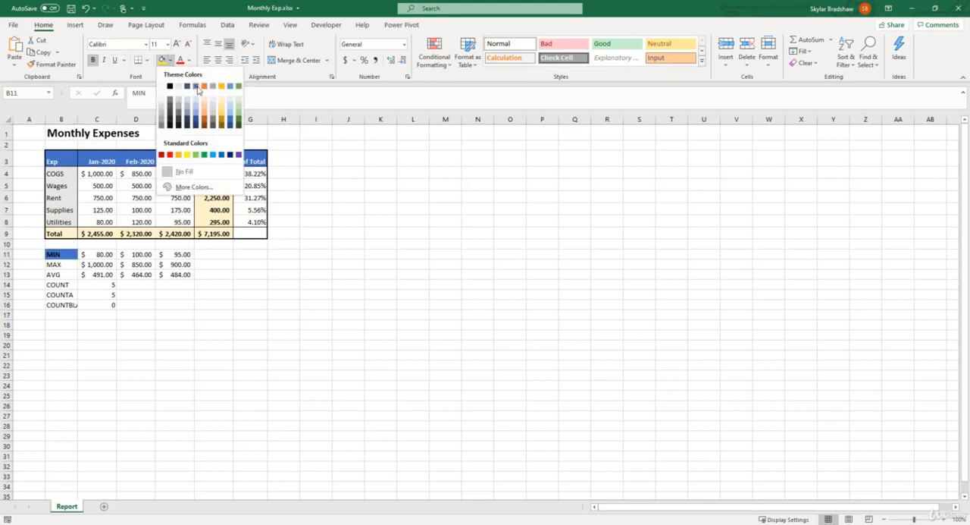
{"action": "left_click", "coordinate": [194, 86]}
{"action": "left_click", "coordinate": [190, 60]}
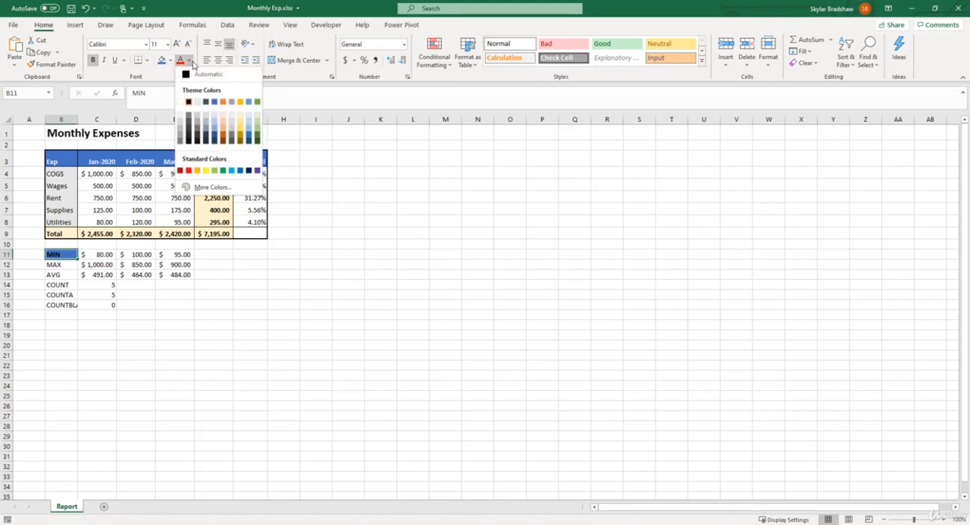
{"action": "left_click", "coordinate": [179, 104]}
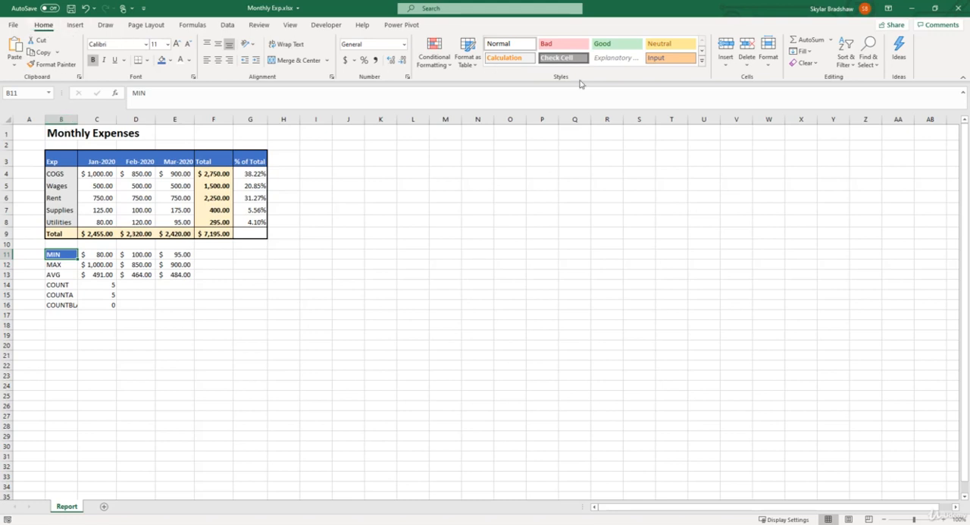
Create a cell style named TestStyle from B11's formatting, excluding the Number and Border attributes
{"action": "left_click", "coordinate": [702, 65]}
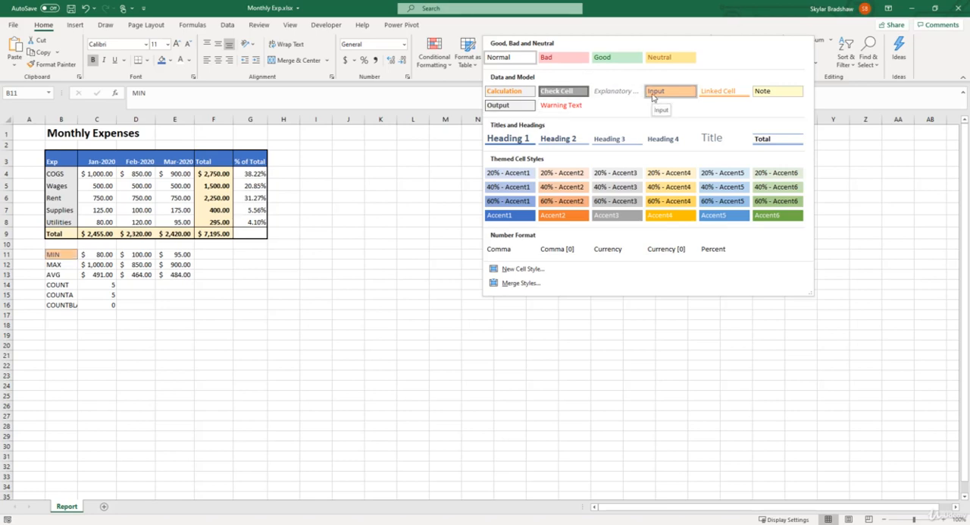
{"action": "left_click", "coordinate": [541, 273]}
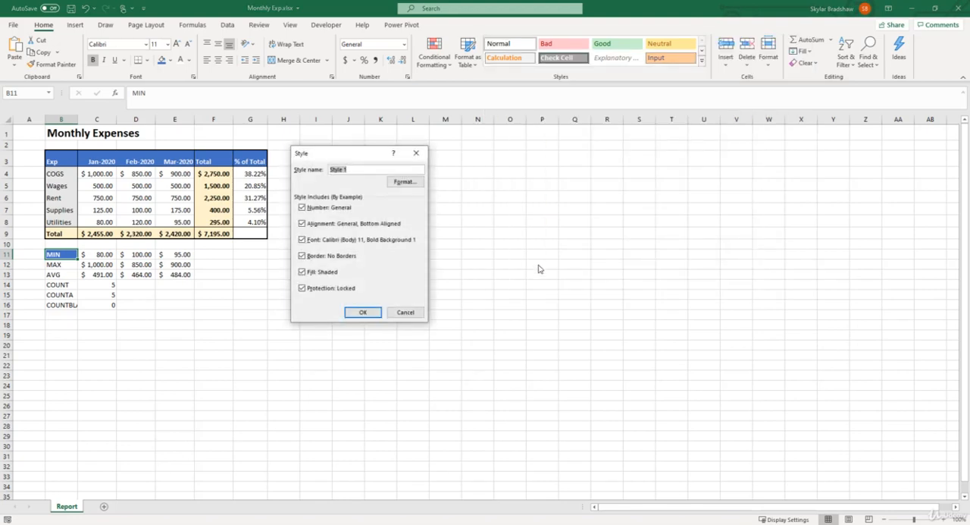
{"action": "type", "text": "TestStyle"}
{"action": "left_click", "coordinate": [302, 208]}
{"action": "left_click", "coordinate": [302, 255]}
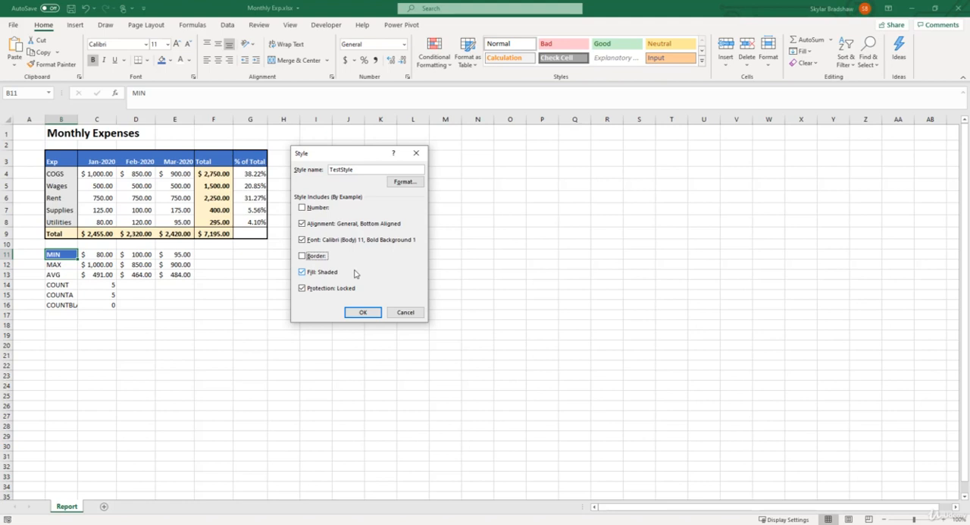
{"action": "left_click", "coordinate": [365, 314]}
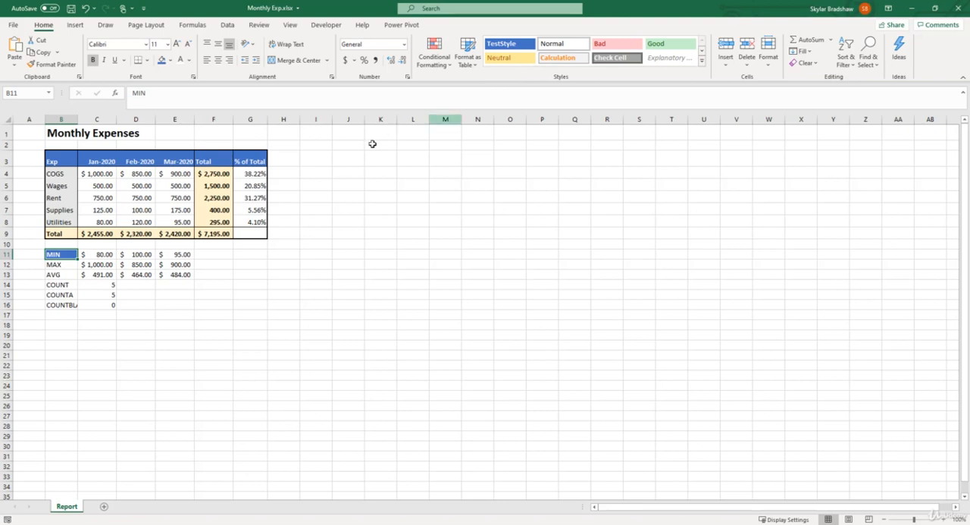
Apply TestStyle to the remaining summary labels in B12:B16
{"action": "left_click", "coordinate": [69, 264]}
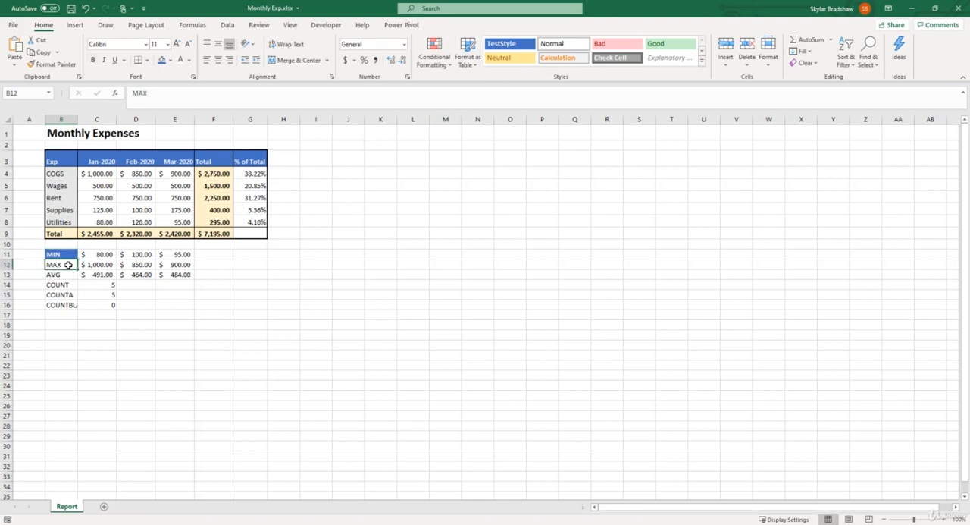
{"action": "left_click_drag", "start_coordinate": [68, 264], "coordinate": [68, 305]}
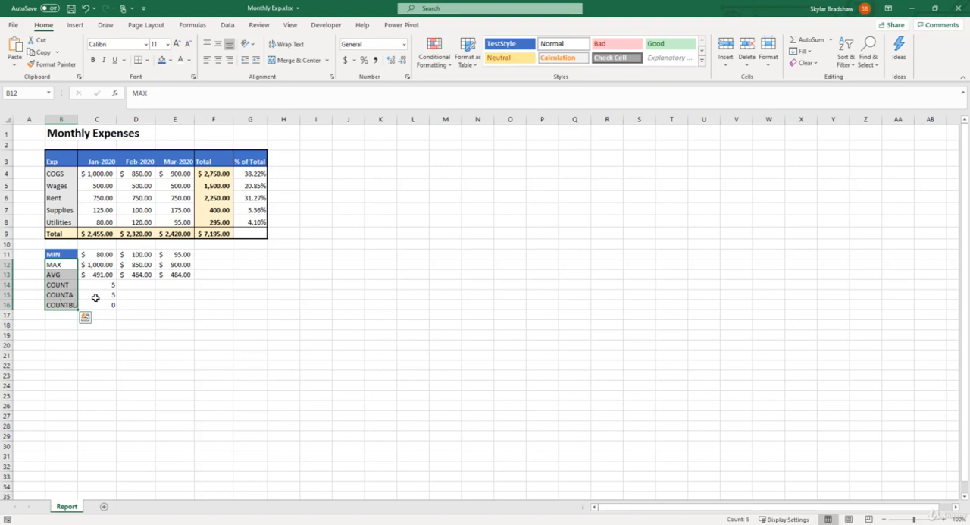
{"action": "left_click", "coordinate": [504, 45]}
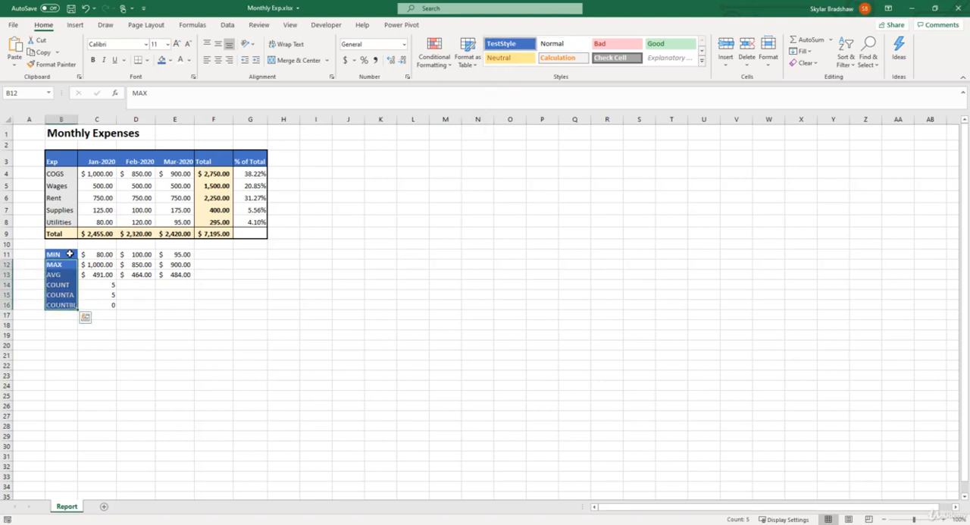
Add all borders around the summary label cells B11:B16
{"action": "left_click_drag", "start_coordinate": [62, 254], "coordinate": [66, 303]}
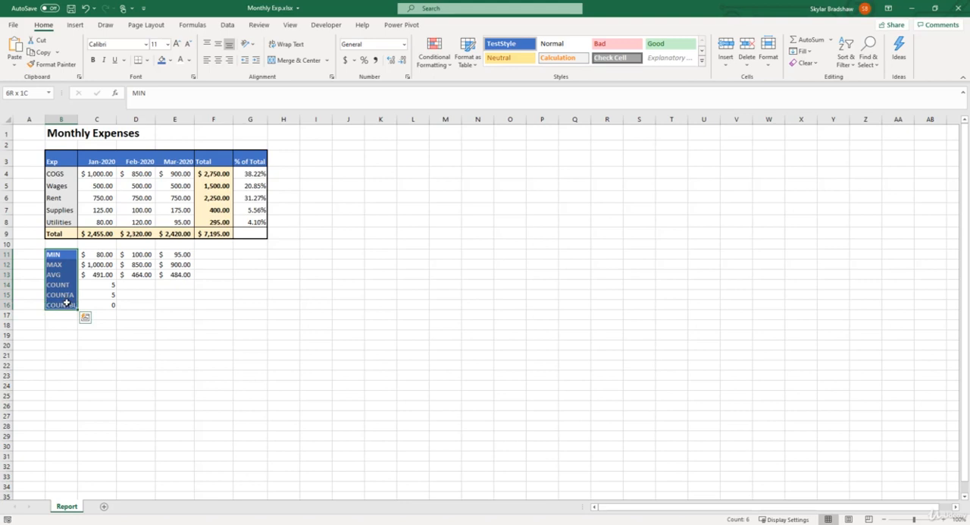
{"action": "left_click", "coordinate": [147, 60]}
{"action": "left_click", "coordinate": [166, 161]}
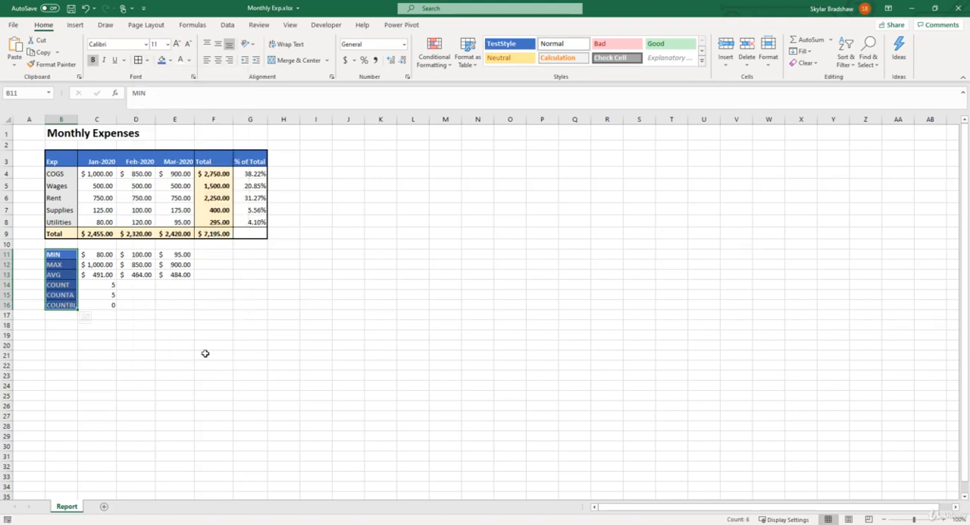
{"action": "left_click", "coordinate": [180, 324]}
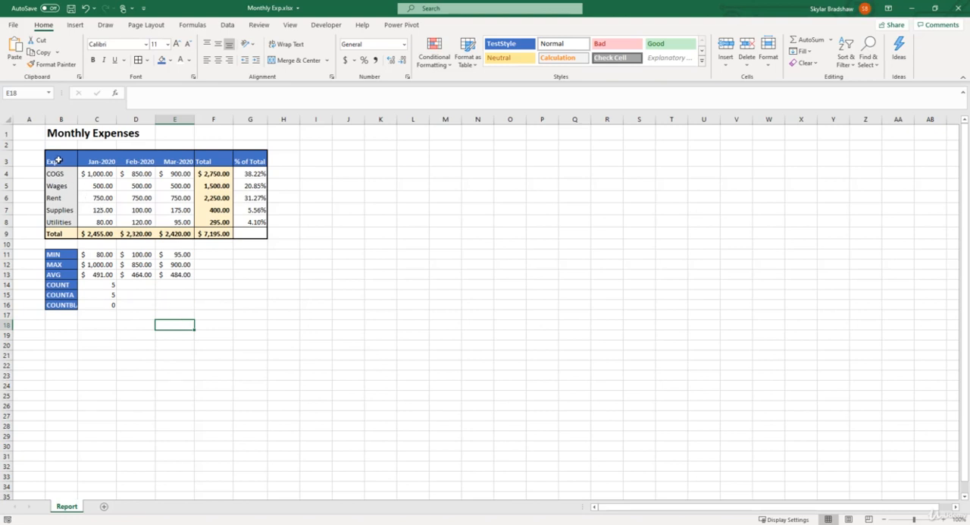
Apply TestStyle to the table header row B3:G3 and check the month cells' date formatting
{"action": "left_click_drag", "start_coordinate": [59, 161], "coordinate": [236, 163]}
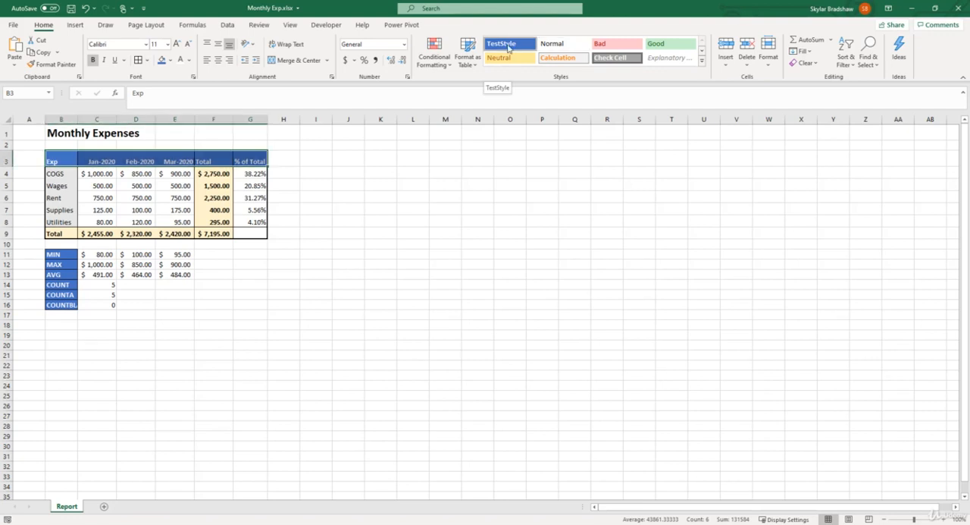
{"action": "left_click", "coordinate": [103, 161]}
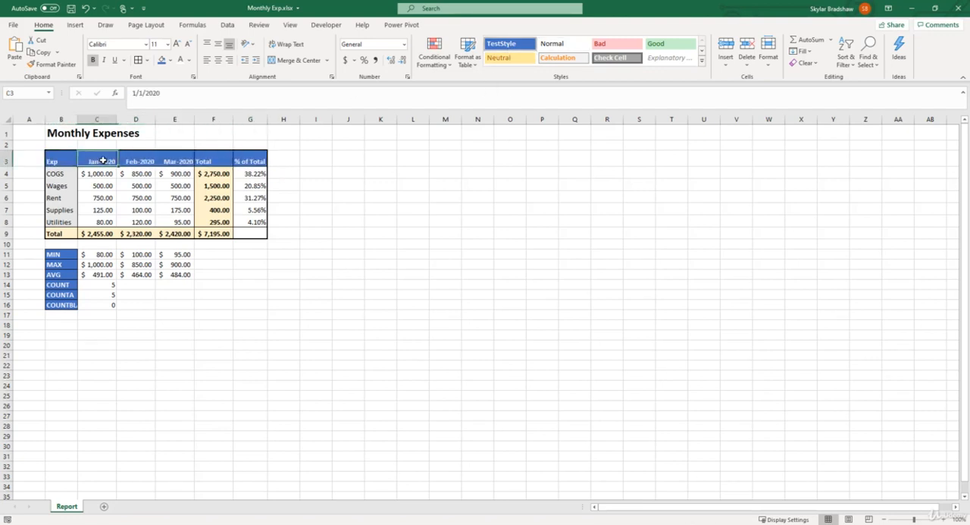
{"action": "left_click", "coordinate": [137, 160]}
{"action": "left_click", "coordinate": [167, 157]}
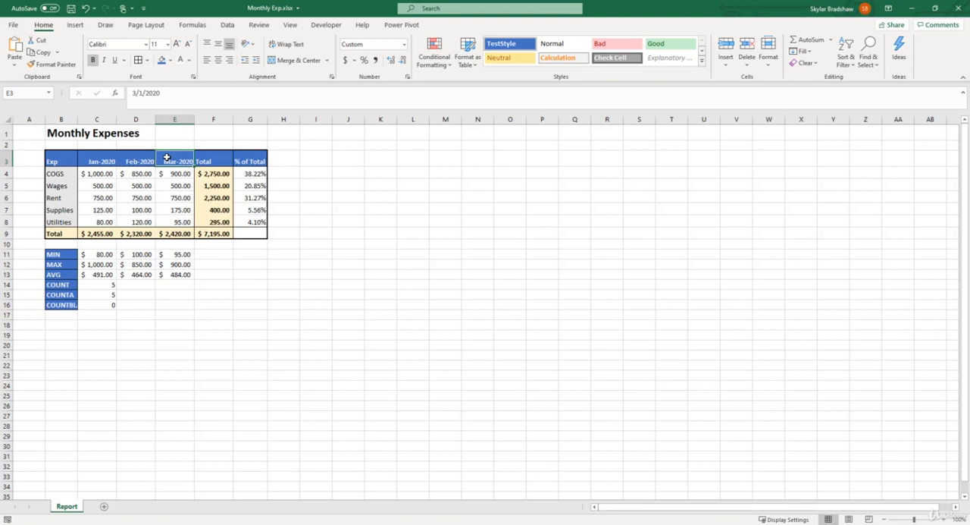
Modify TestStyle so that its fill uses the green theme color
{"action": "left_click_drag", "start_coordinate": [76, 160], "coordinate": [246, 161]}
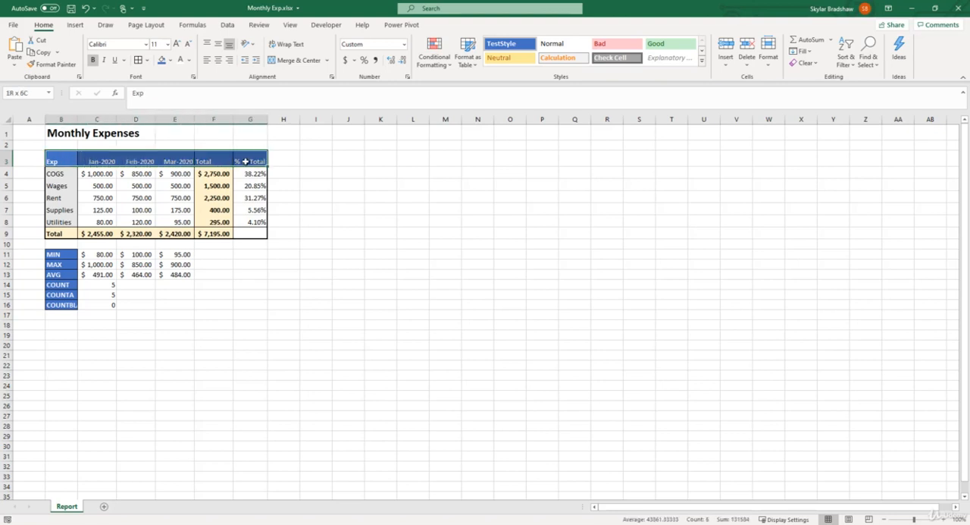
{"action": "left_click_drag", "start_coordinate": [67, 253], "coordinate": [65, 305]}
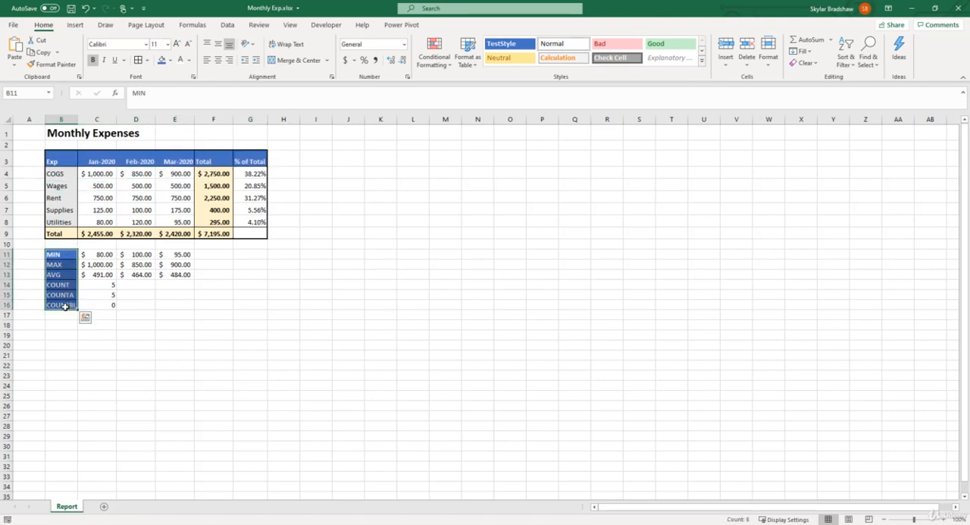
{"action": "right_click", "coordinate": [506, 47]}
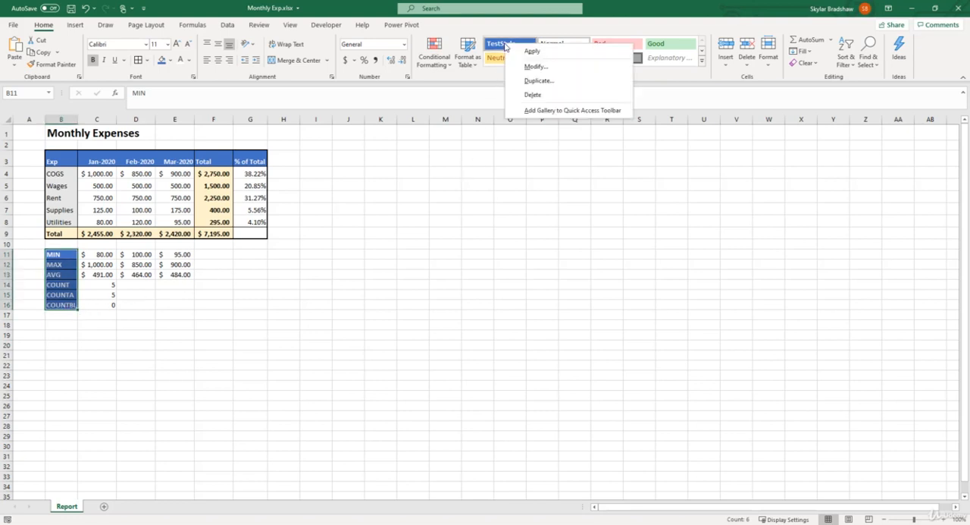
{"action": "left_click", "coordinate": [542, 67]}
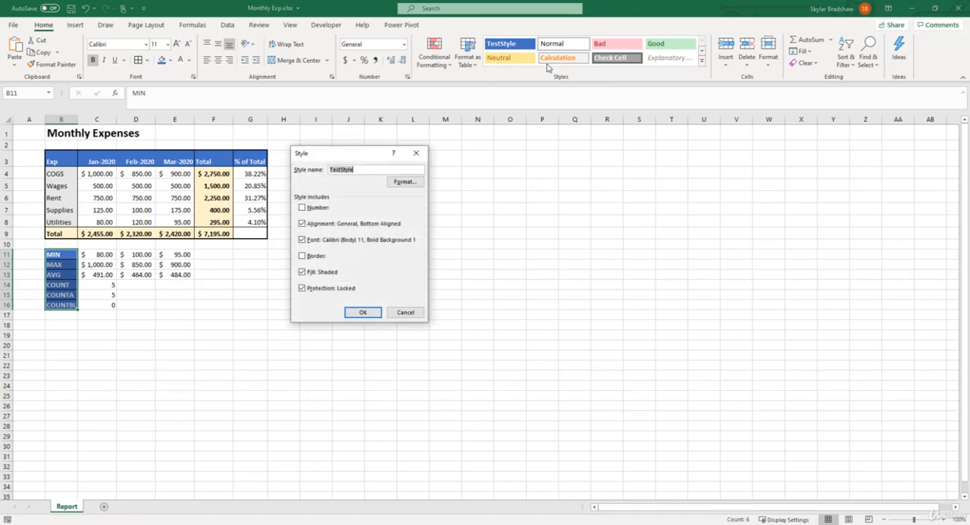
{"action": "left_click", "coordinate": [417, 183]}
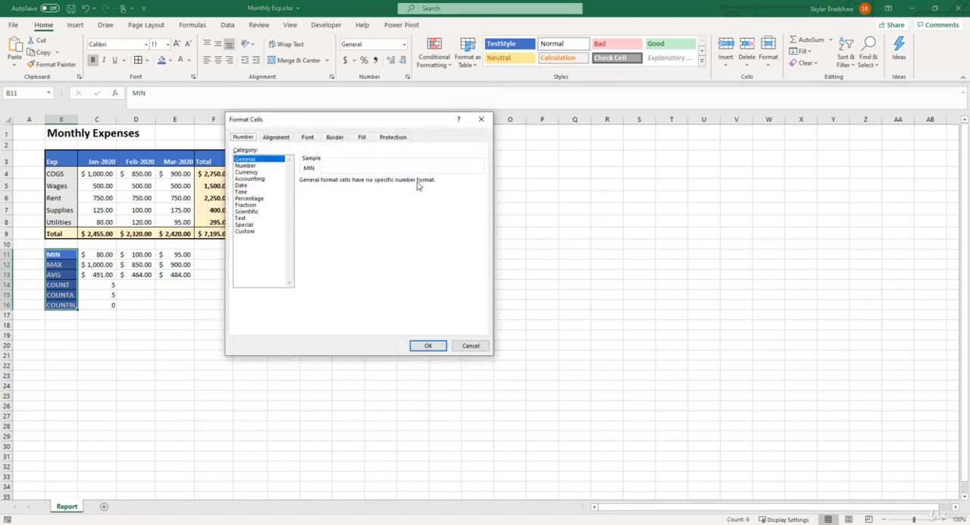
{"action": "left_click", "coordinate": [367, 138]}
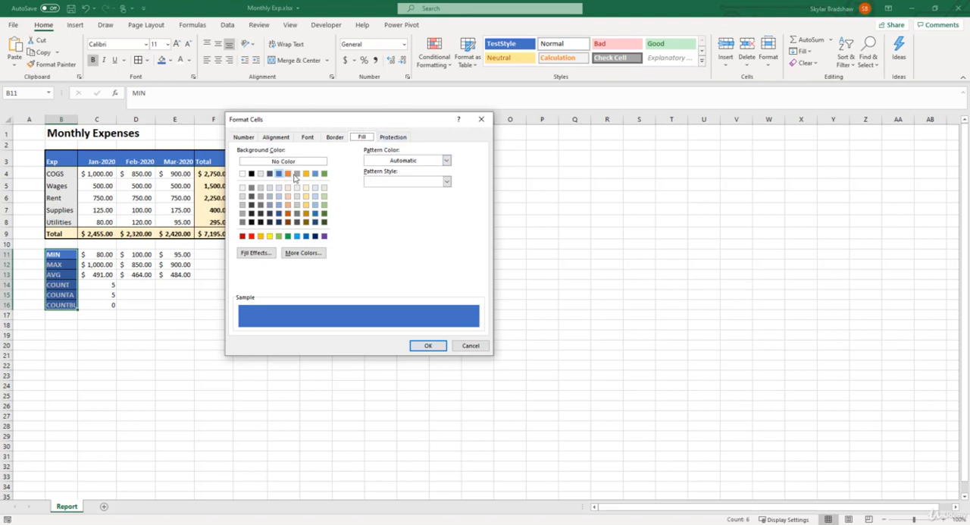
{"action": "left_click", "coordinate": [325, 173]}
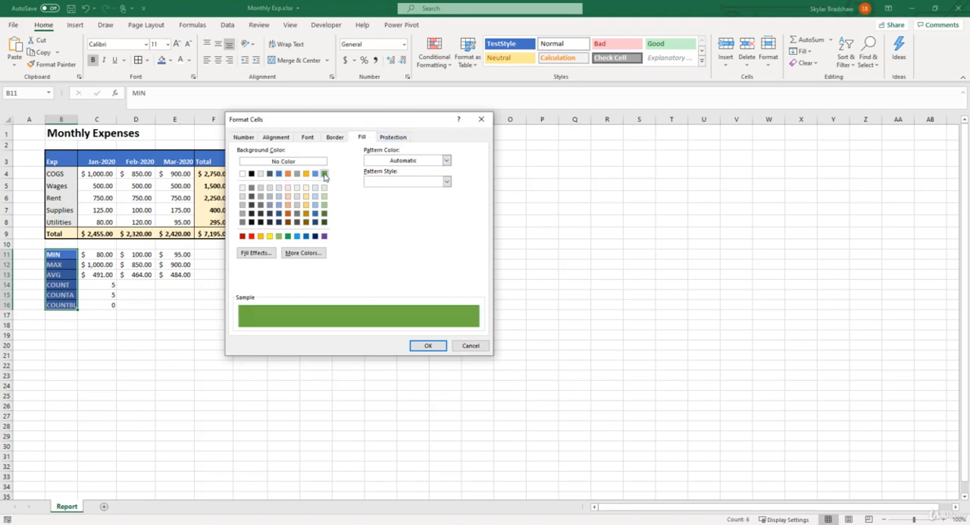
{"action": "left_click", "coordinate": [429, 346]}
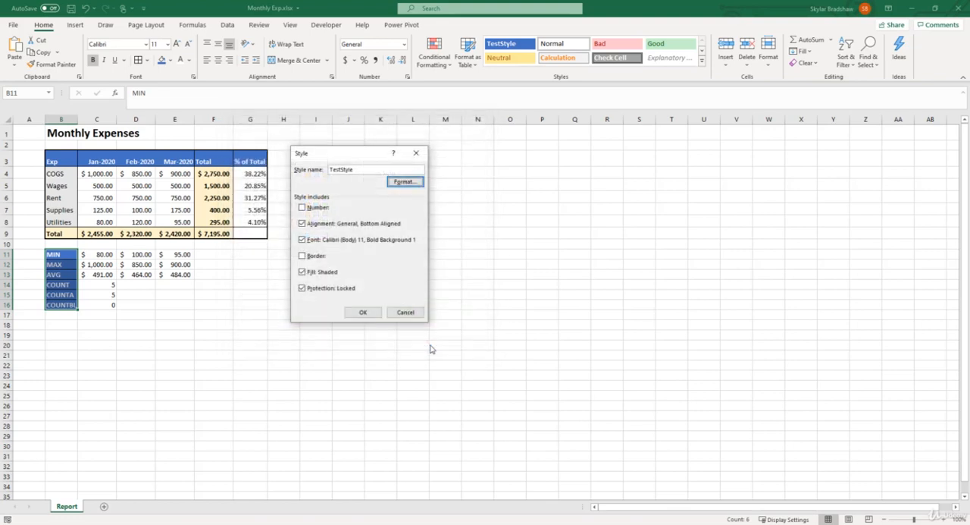
{"action": "left_click", "coordinate": [374, 315]}
{"action": "left_click", "coordinate": [374, 313]}
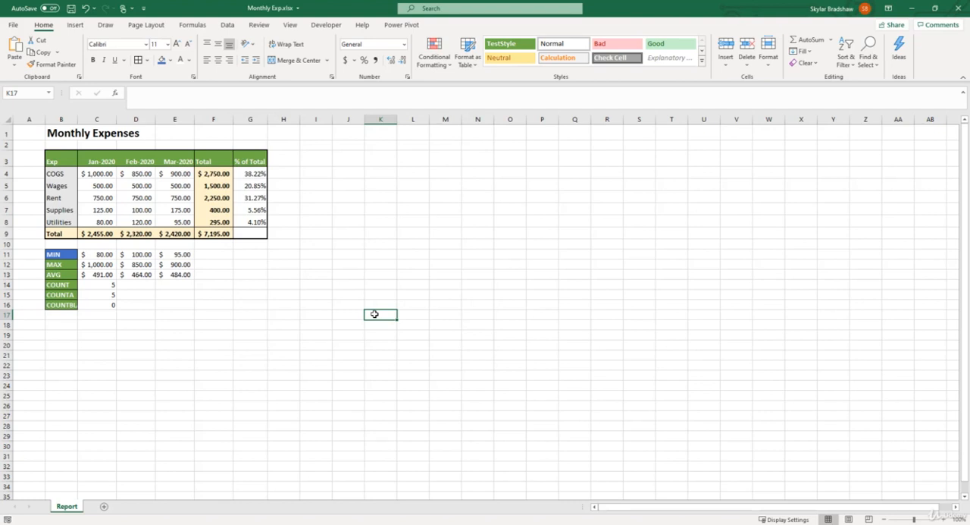
Apply TestStyle to the MIN label in B11 and change the style's fill to the blue theme color
{"action": "left_click", "coordinate": [72, 254]}
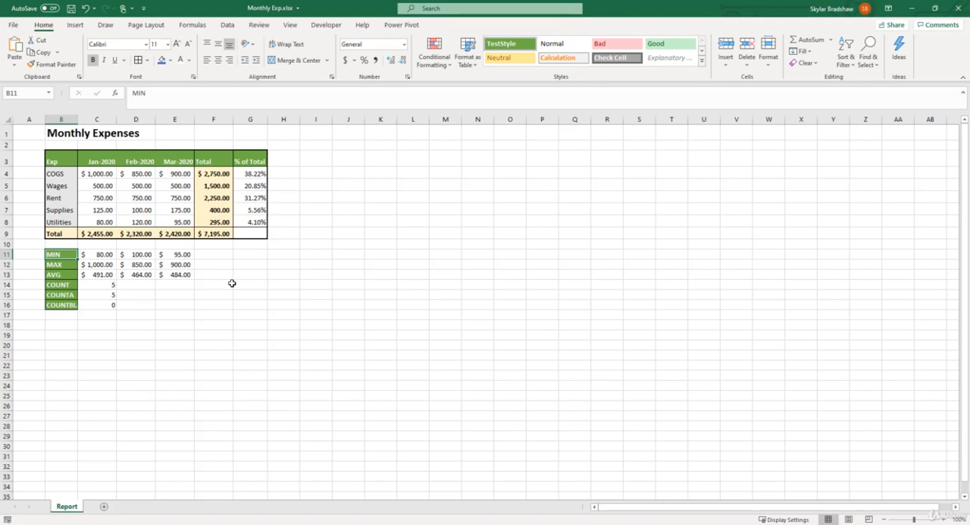
{"action": "right_click", "coordinate": [522, 49]}
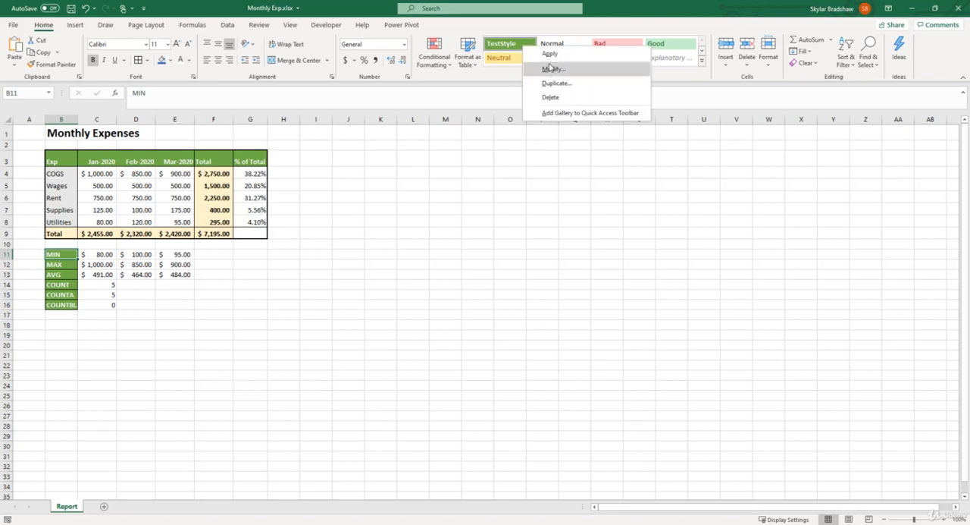
{"action": "left_click", "coordinate": [550, 66]}
{"action": "left_click", "coordinate": [404, 182]}
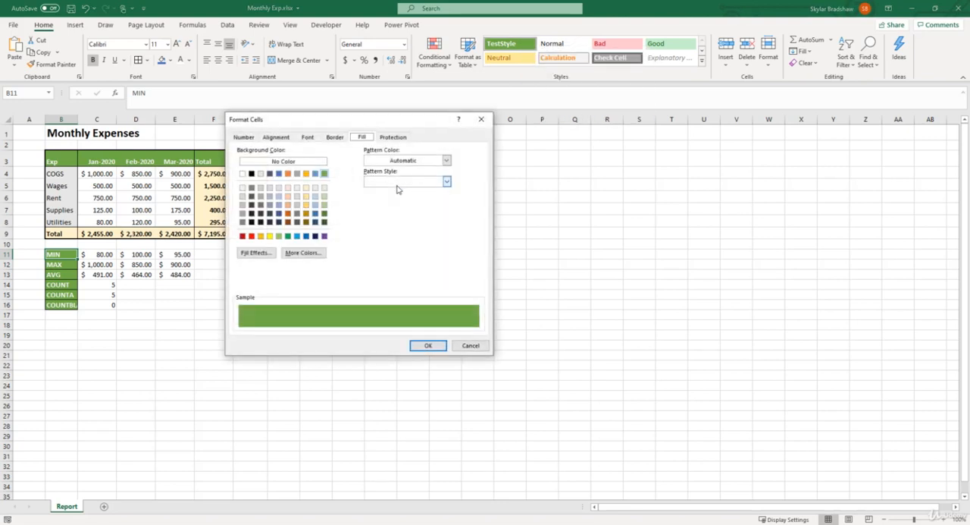
{"action": "left_click", "coordinate": [279, 173]}
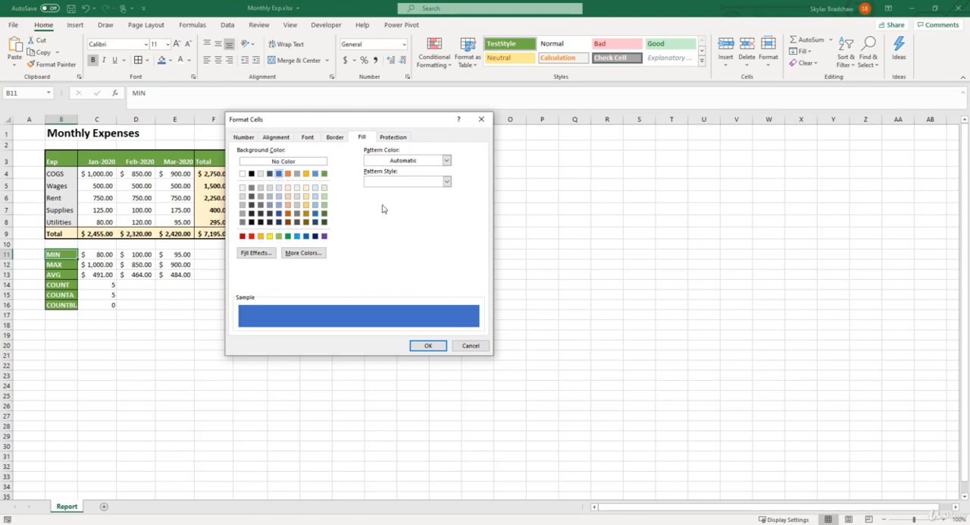
{"action": "left_click", "coordinate": [428, 345]}
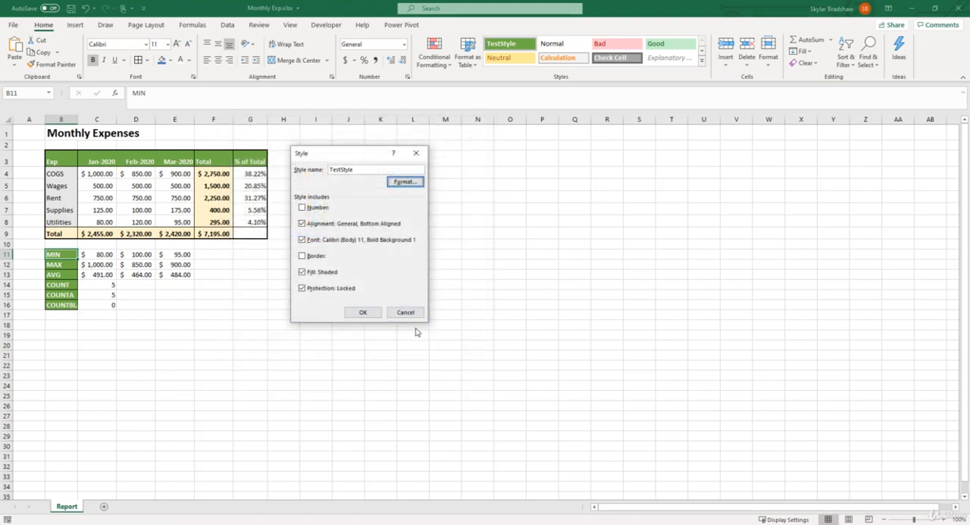
{"action": "left_click", "coordinate": [368, 316]}
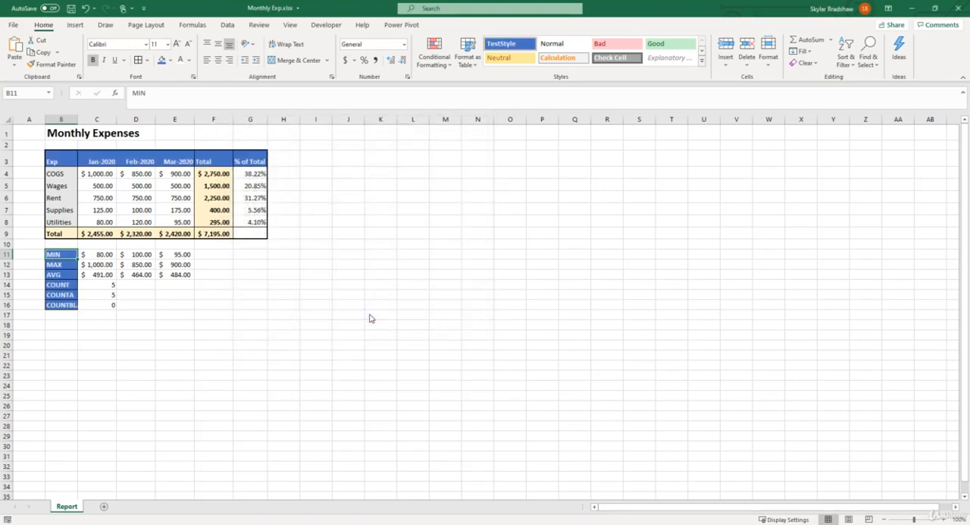